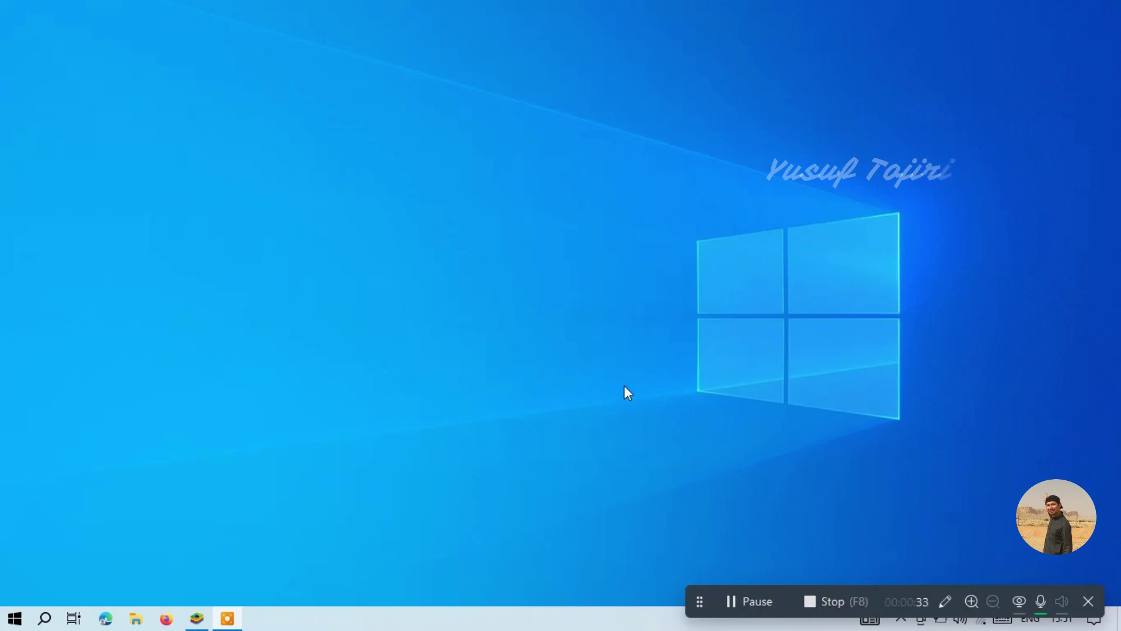
Switch to BlueStacks App Player and start creating a backup from the user data settings, accepting the backup warning
left_click(203, 617)
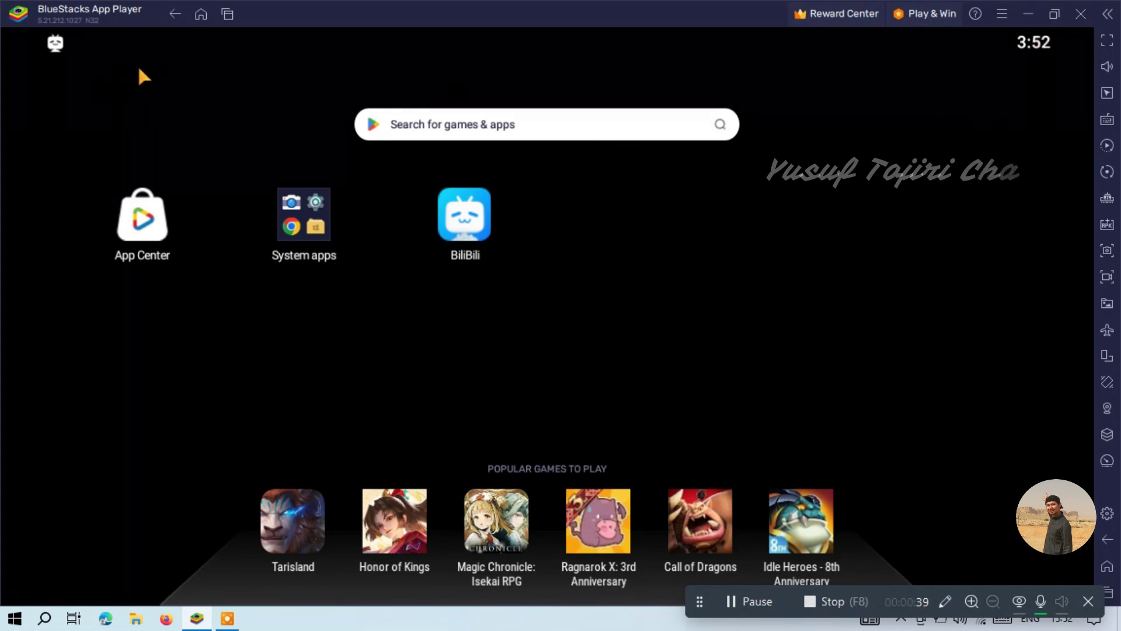
left_click(1002, 21)
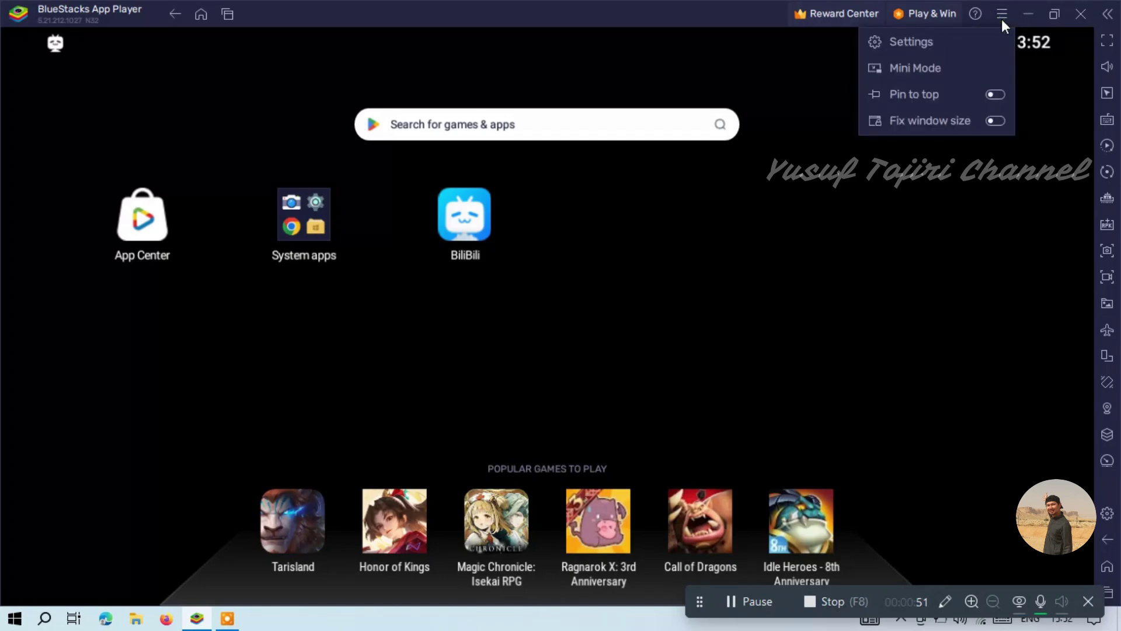
left_click(928, 44)
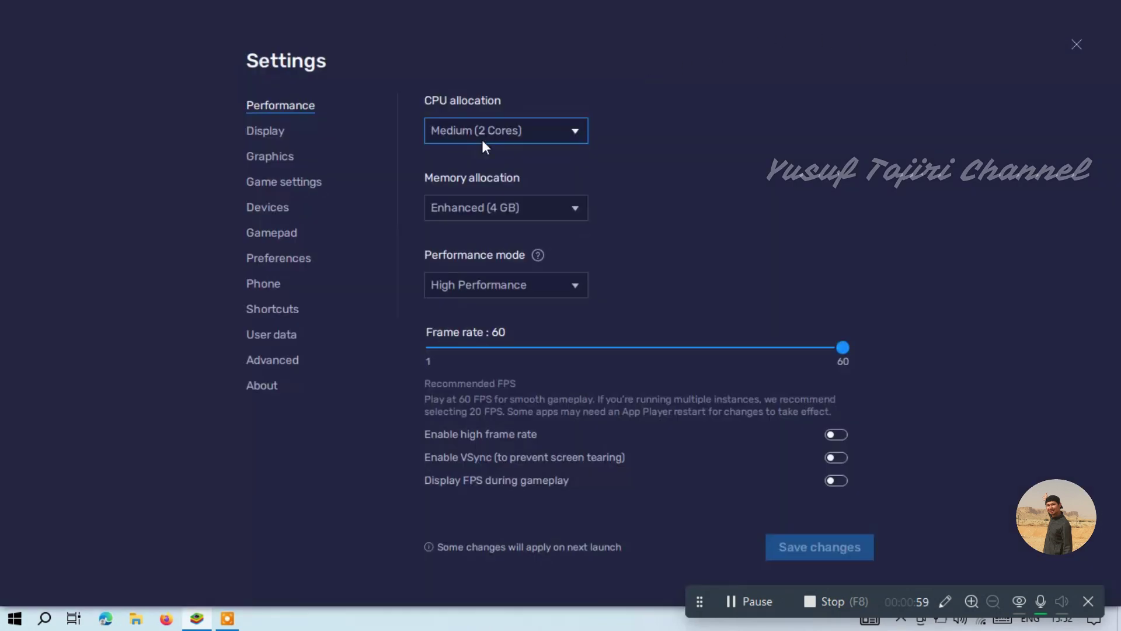
left_click(282, 344)
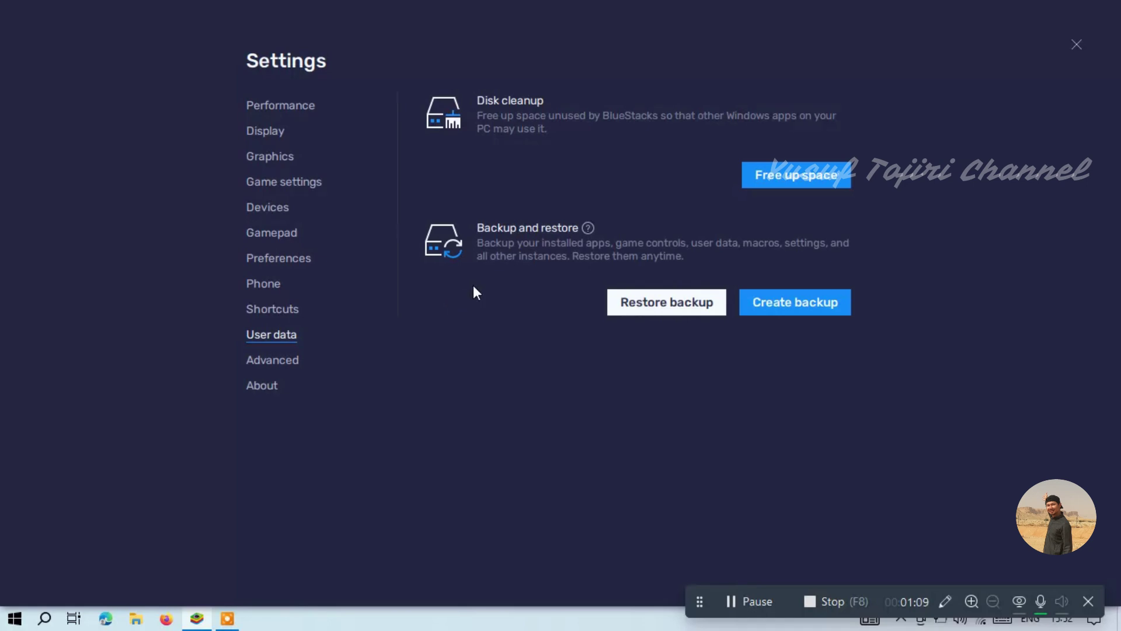
left_click(814, 306)
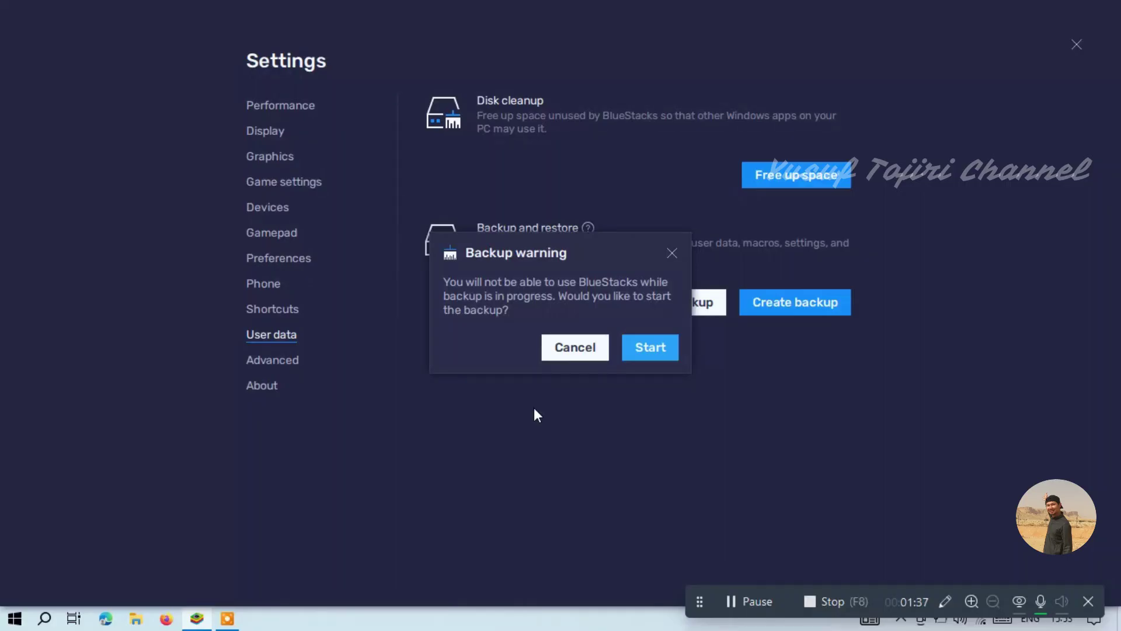
key("Return")
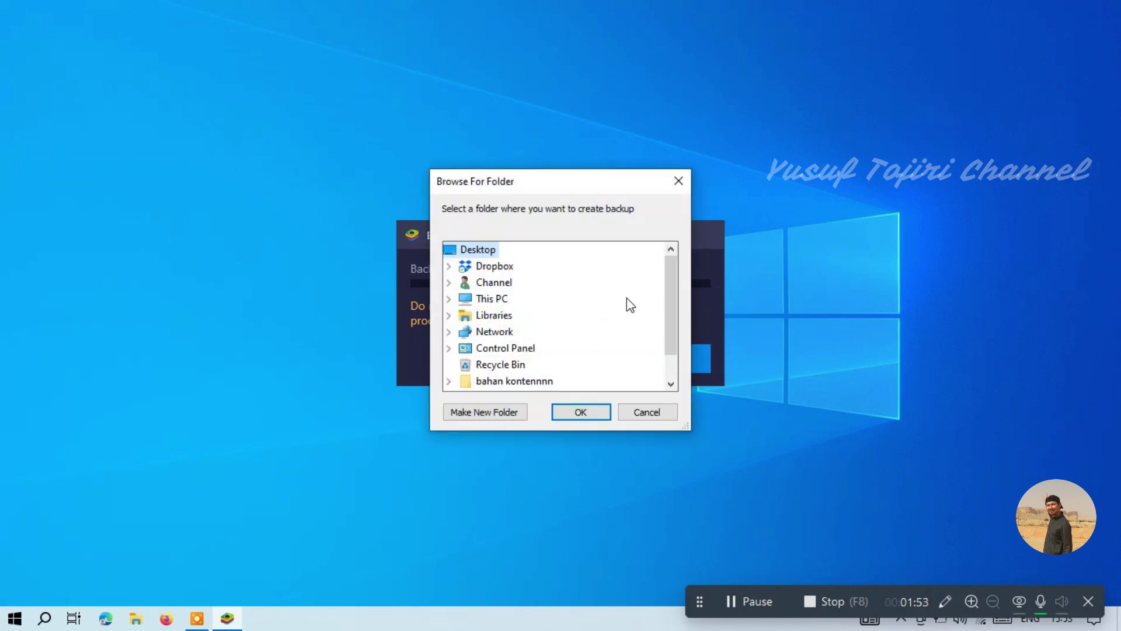
Choose the Music folder inside the user's Downloads folder as the backup destination and run the backup
left_click_drag(574, 177, 882, 101)
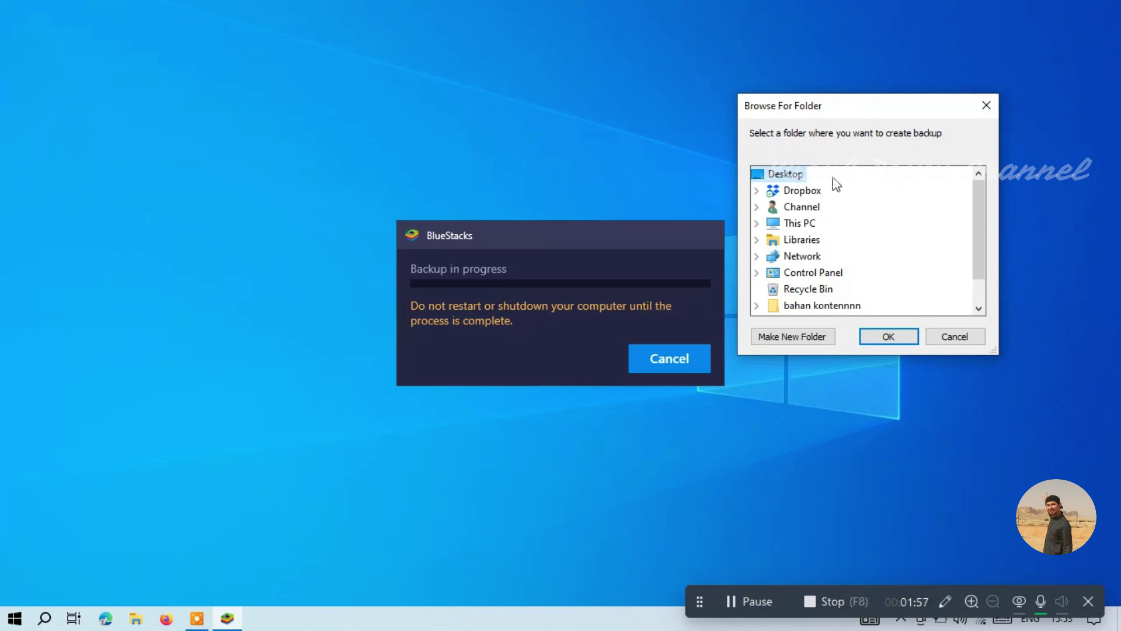
left_click(762, 208)
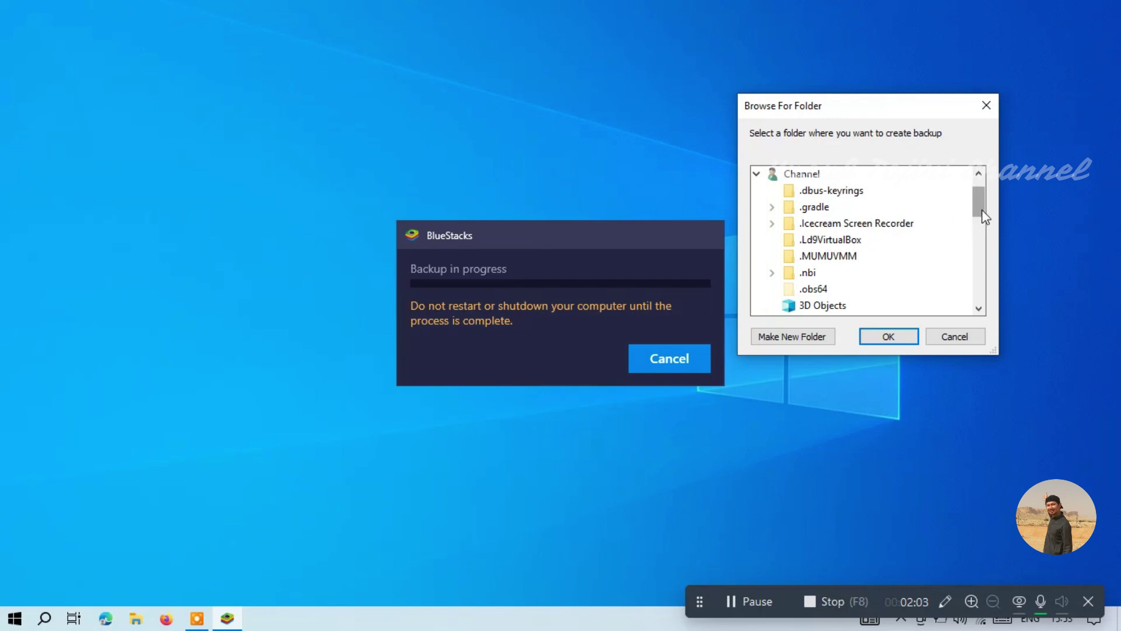
left_click_drag(981, 215, 979, 235)
left_click(835, 289)
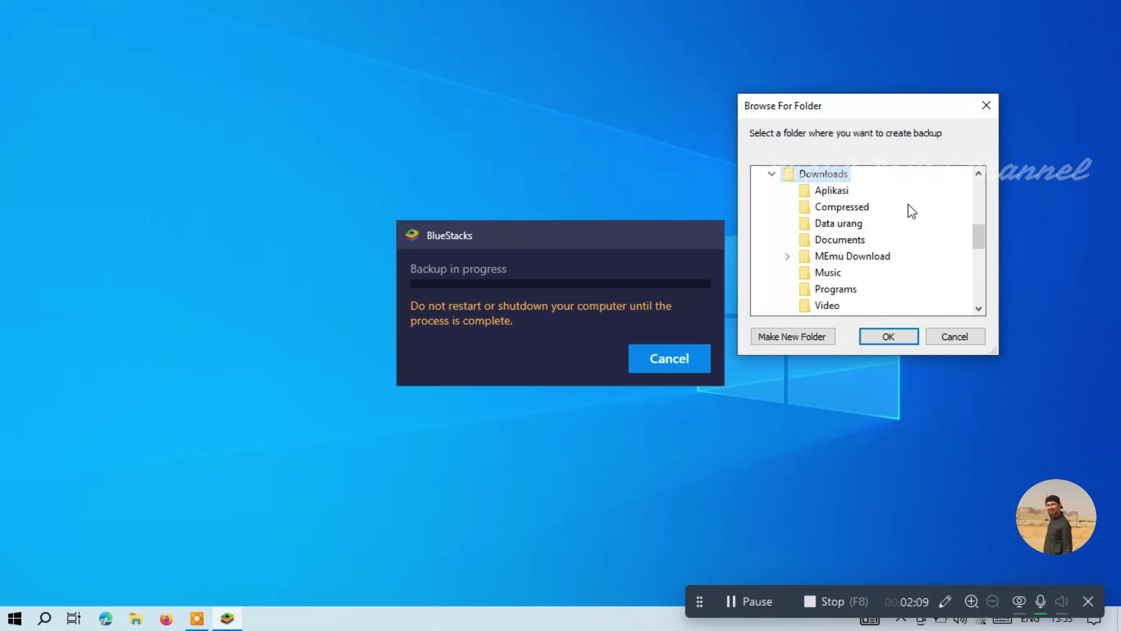
left_click(837, 273)
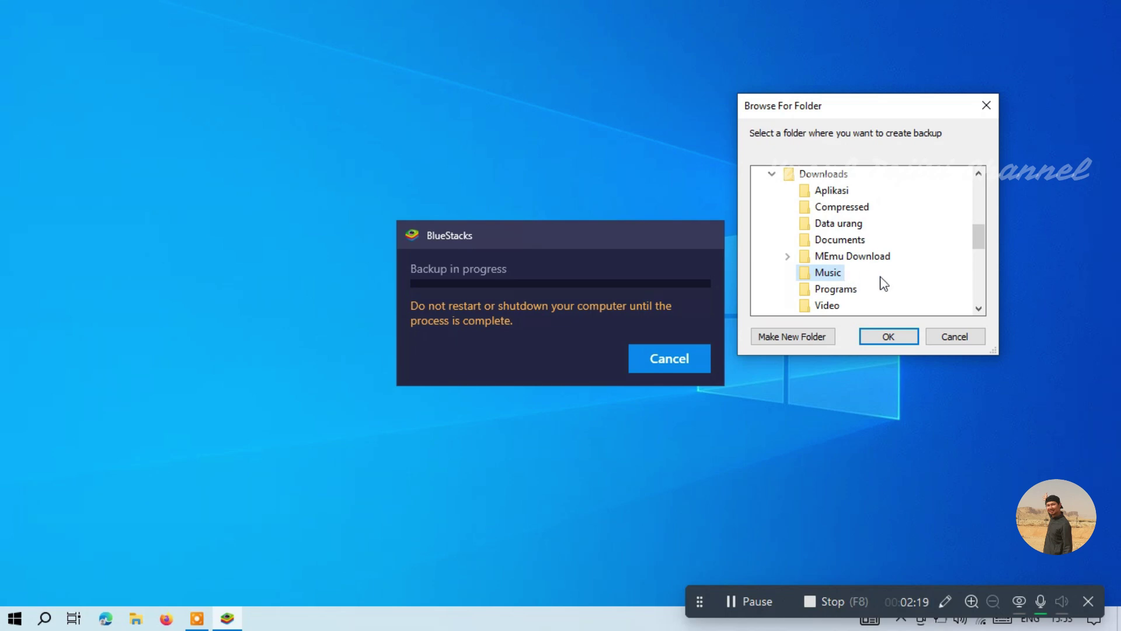
left_click(884, 337)
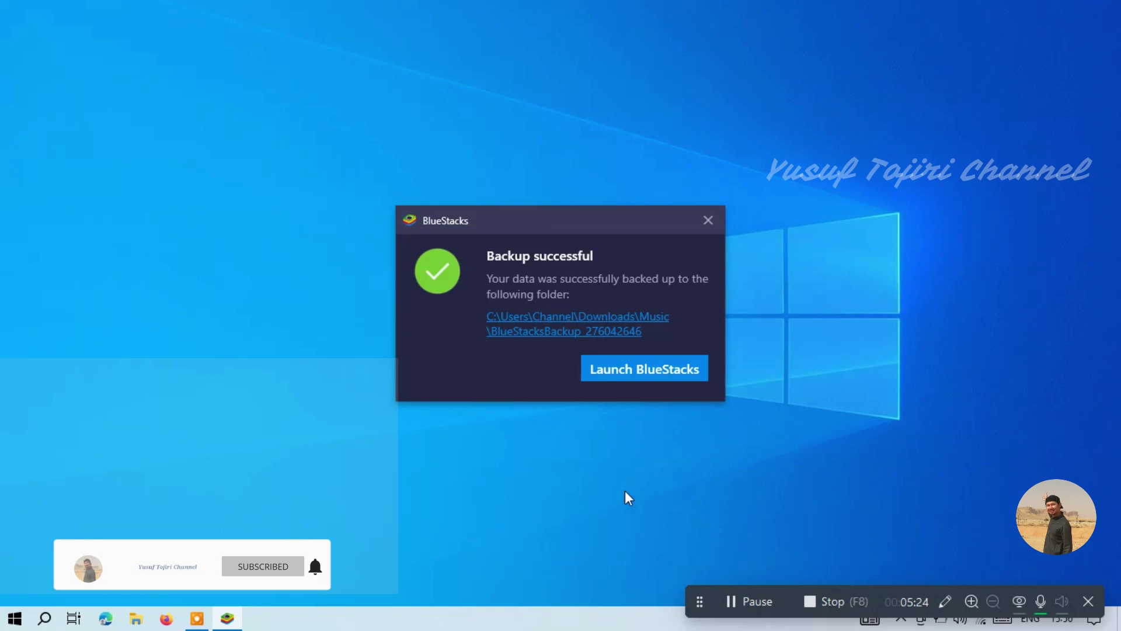
Examine the BlueStacks backup folder and its Engine subfolder under Downloads > Music in File Explorer, closing the window when done
left_click(136, 618)
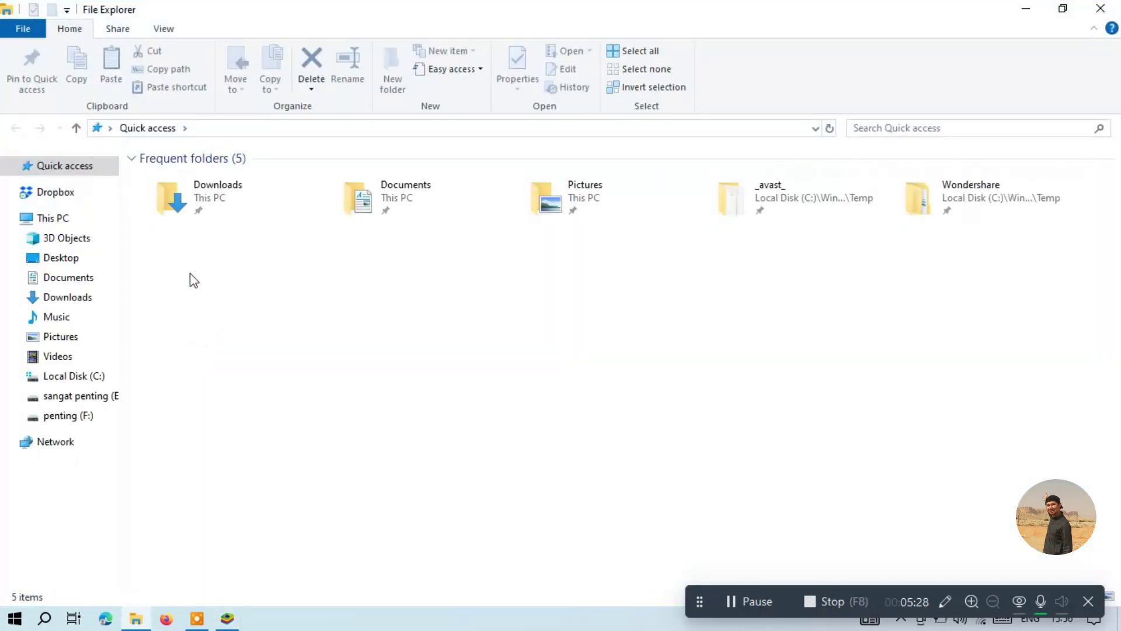
left_click(66, 298)
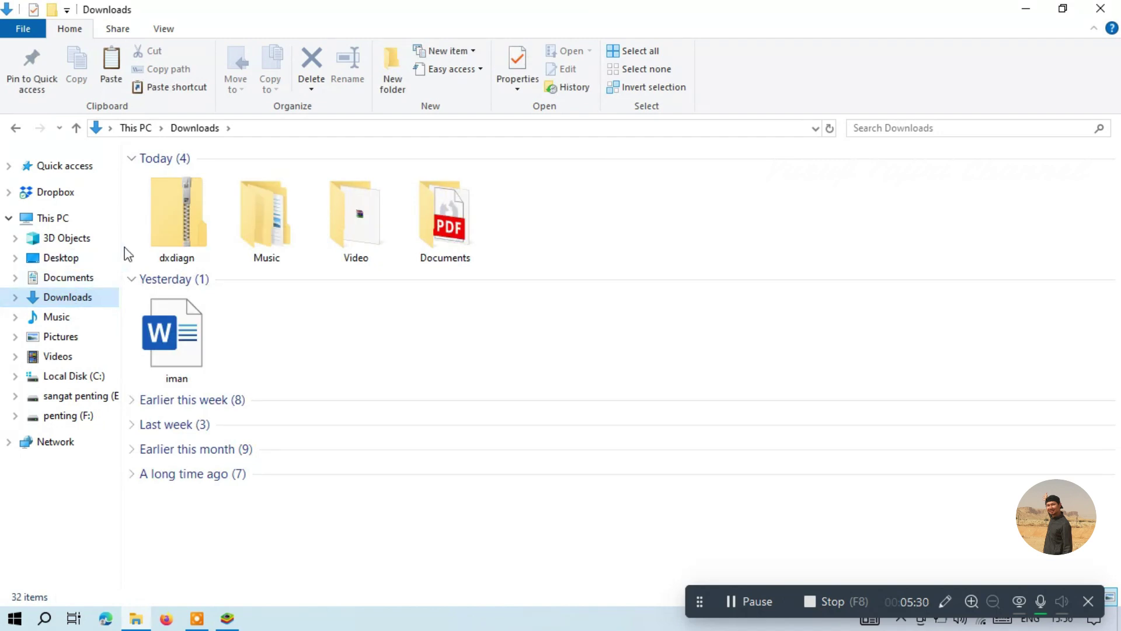
double_click(261, 239)
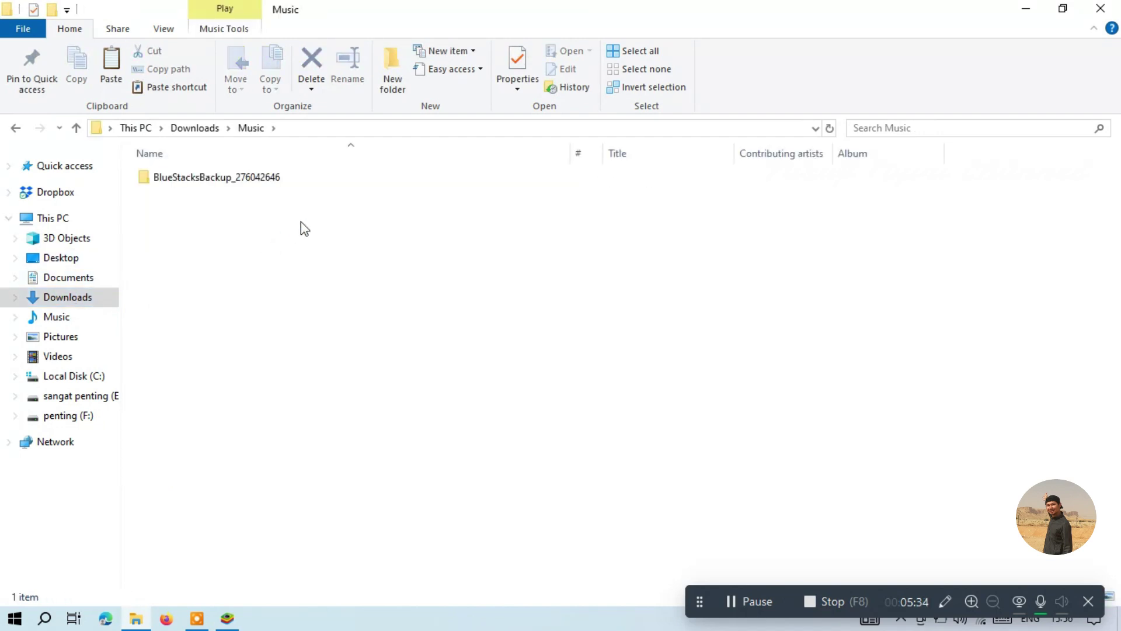
left_click(263, 178)
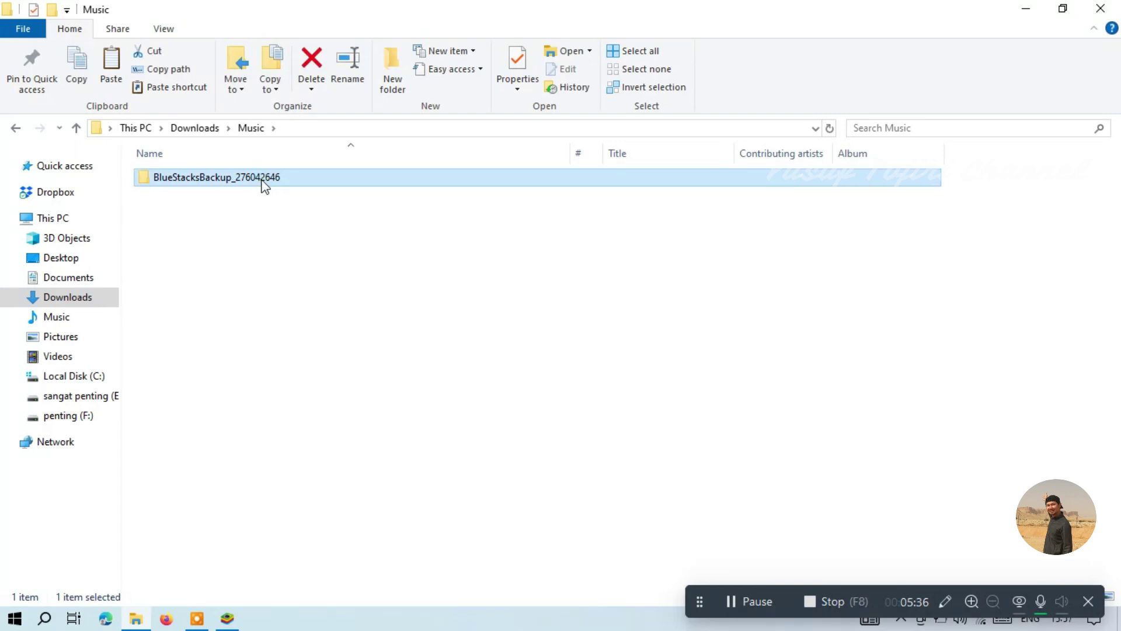
double_click(262, 179)
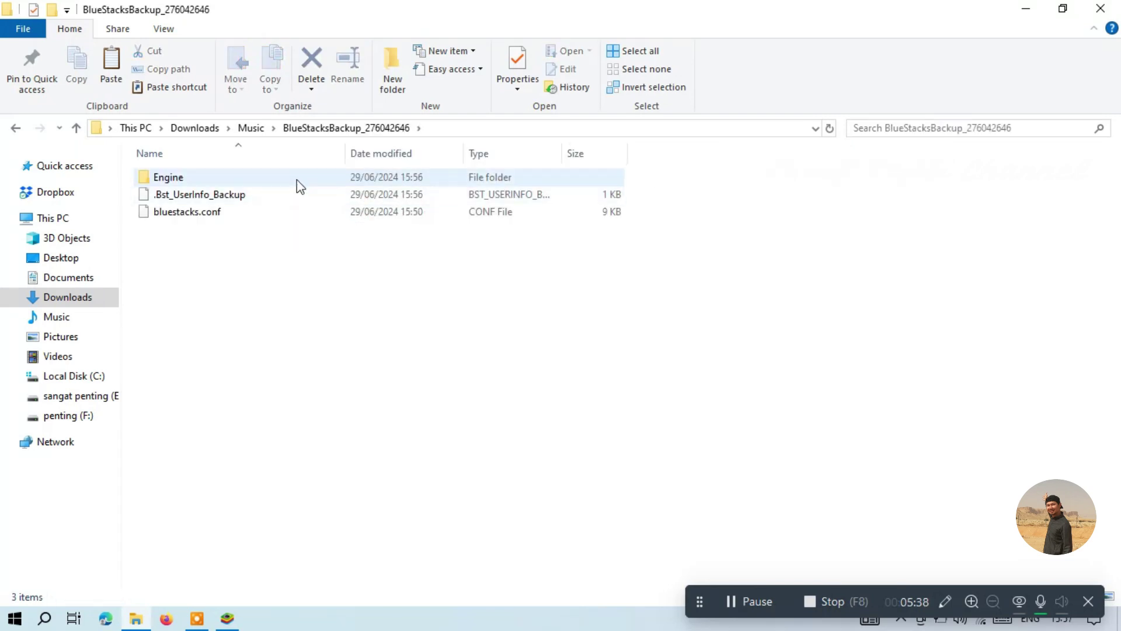
double_click(296, 179)
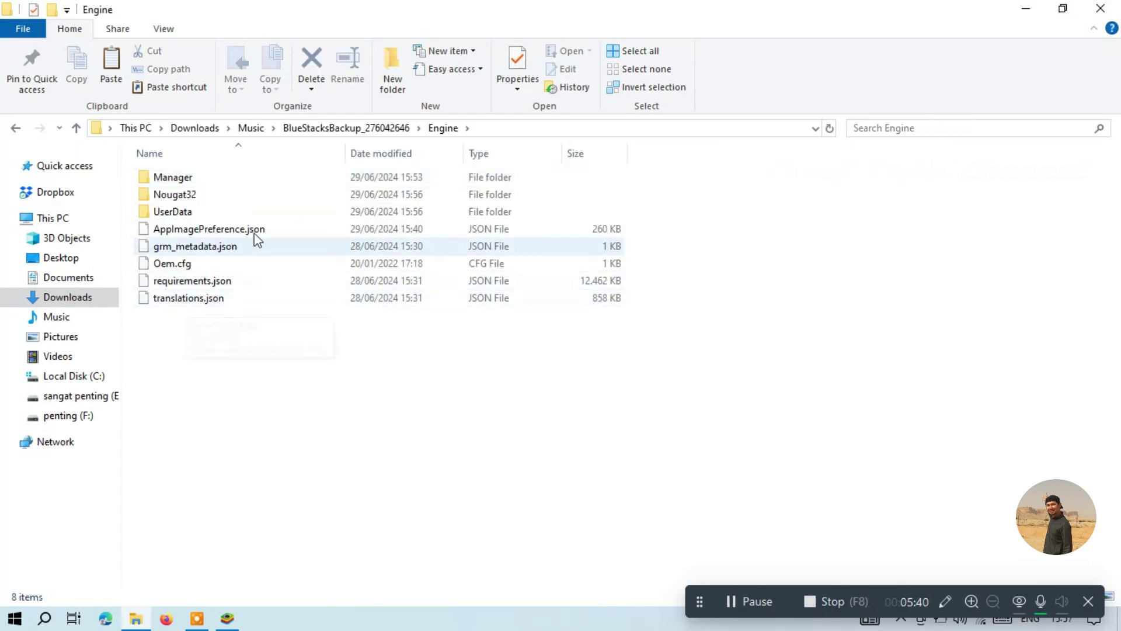
left_click(21, 132)
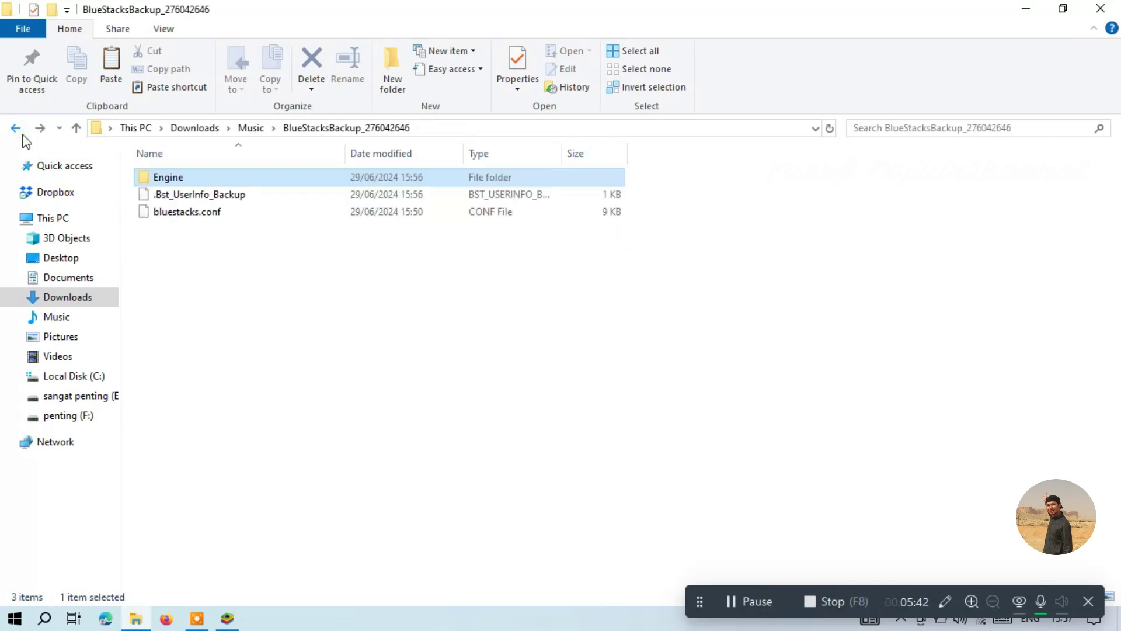
left_click(21, 132)
left_click(21, 132)
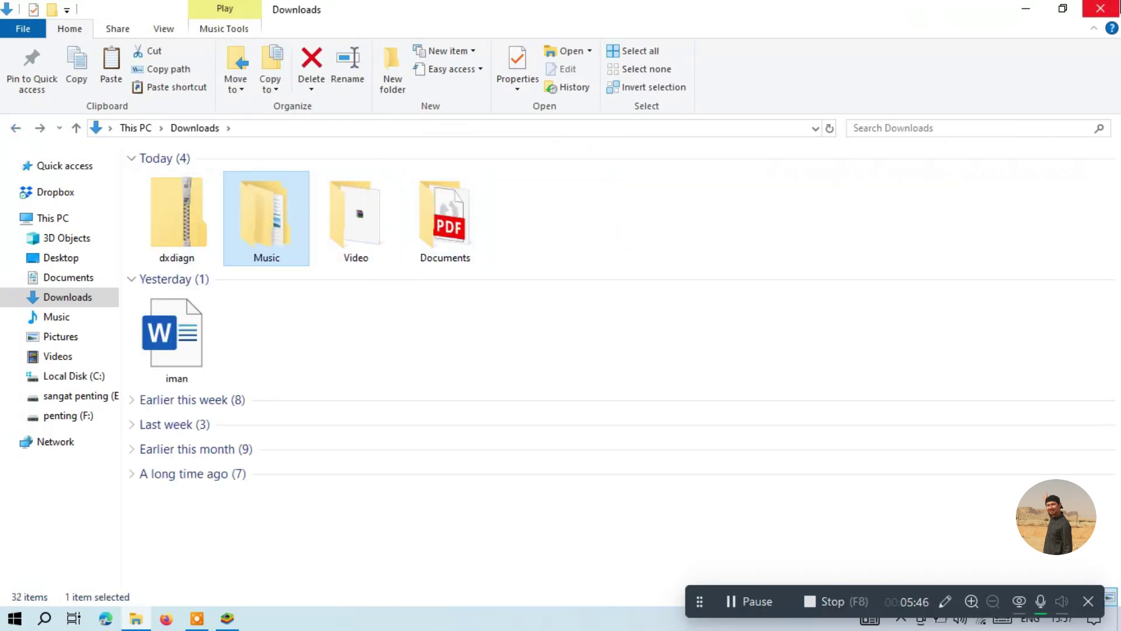
left_click(1100, 8)
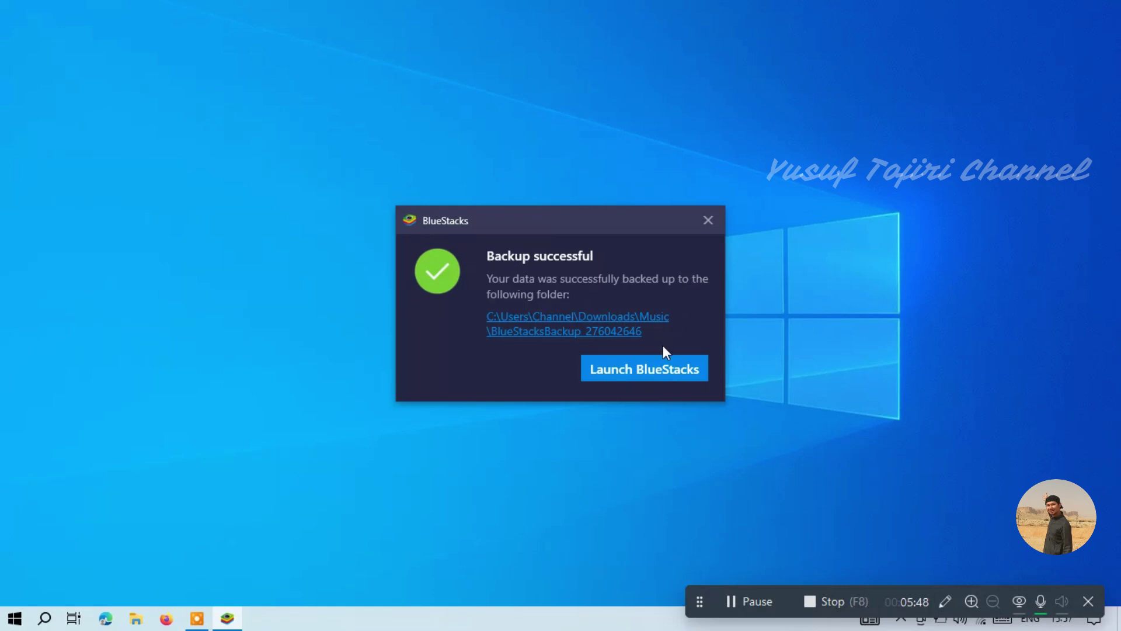
Relaunch BlueStacks from the backup dialog and uninstall the BiliBili app from the home screen
left_click(656, 366)
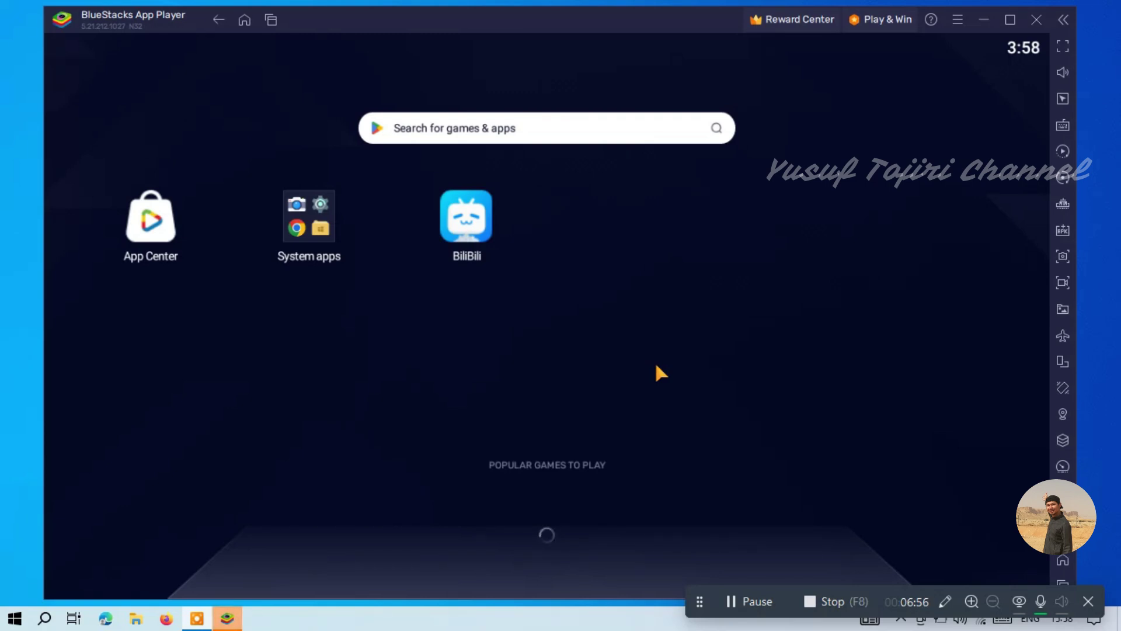
right_click(480, 234)
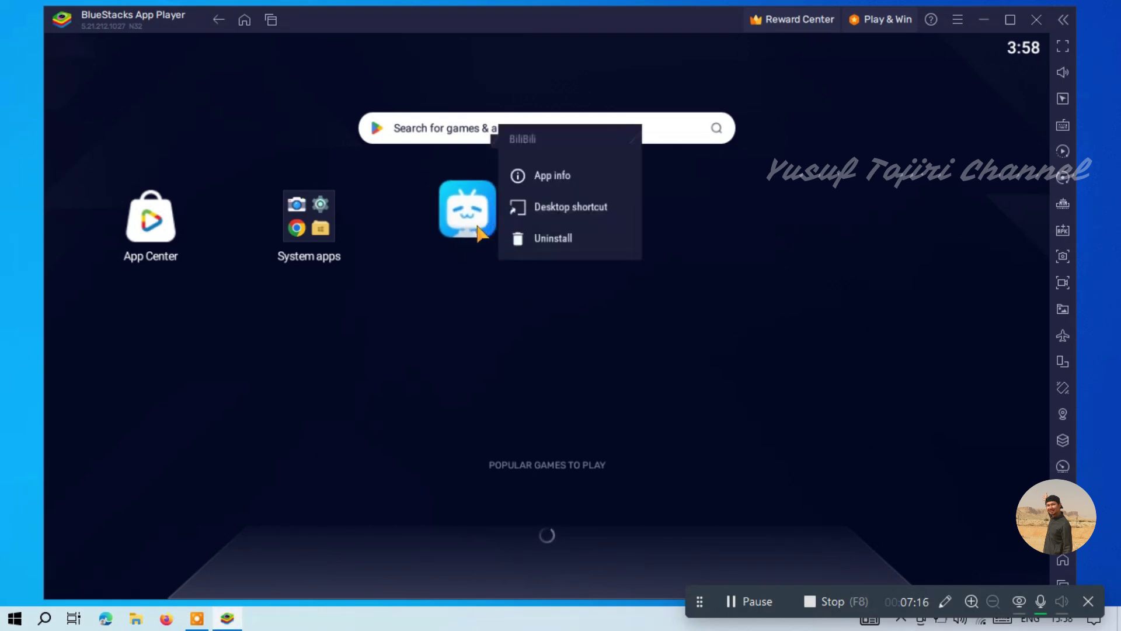
left_click(550, 241)
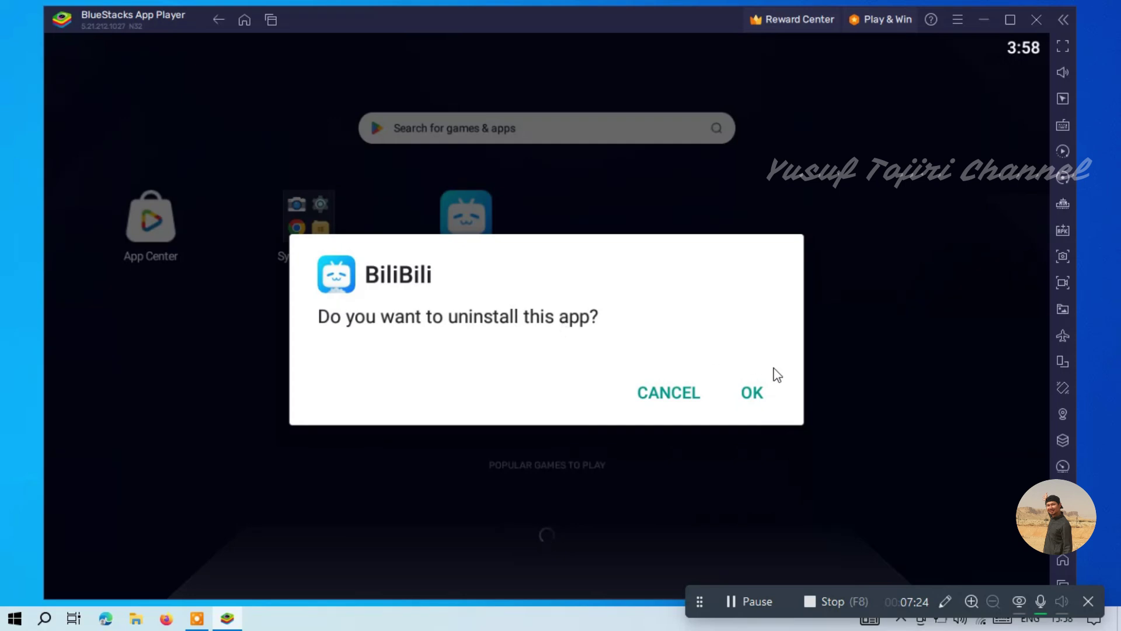
left_click(749, 401)
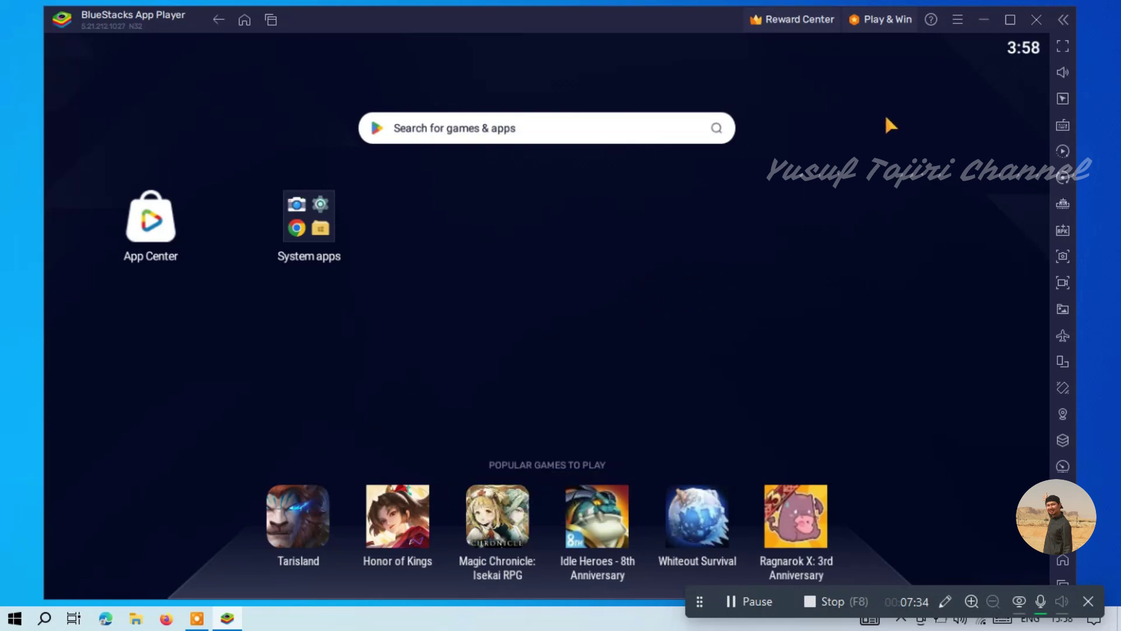
Open the BlueStacks settings and check the installed App Player version in the About information
left_click(958, 20)
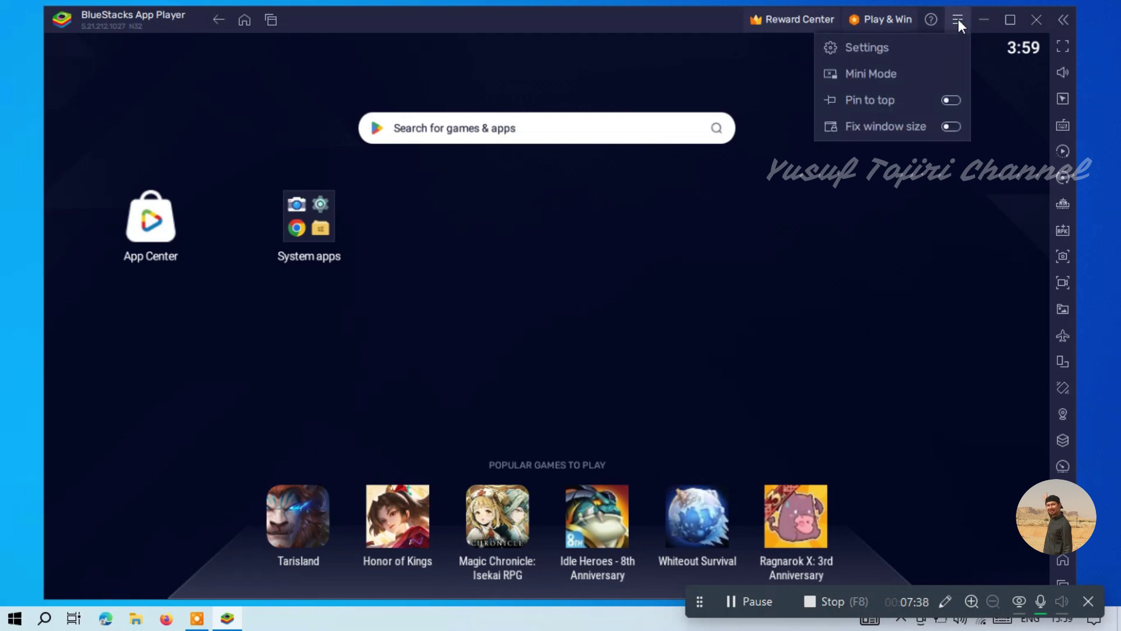
left_click(909, 44)
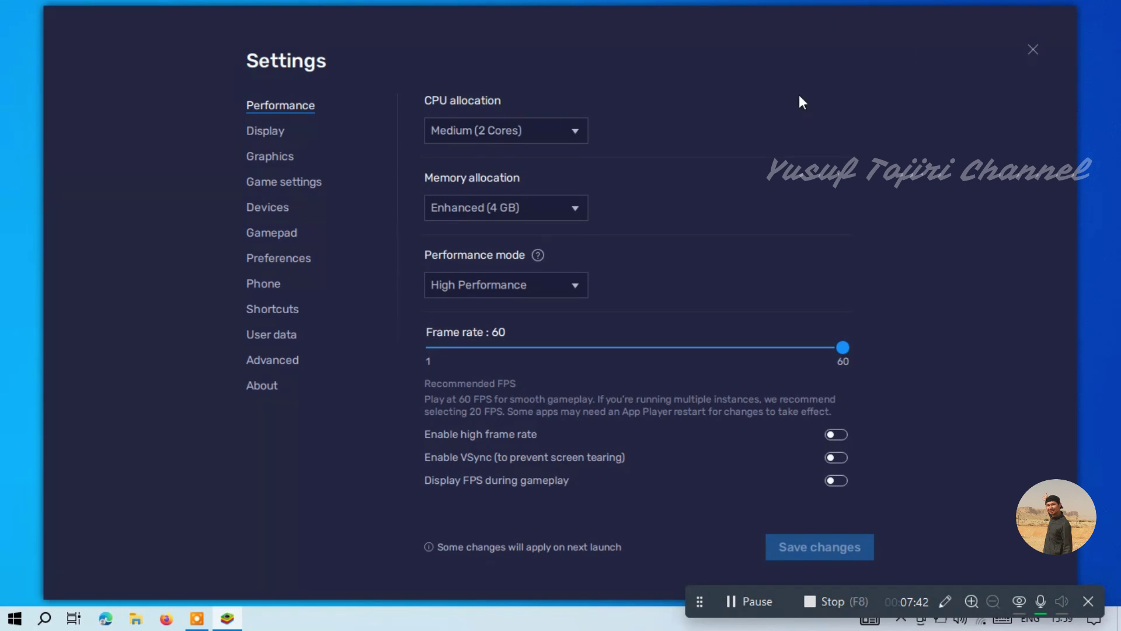
left_click(288, 336)
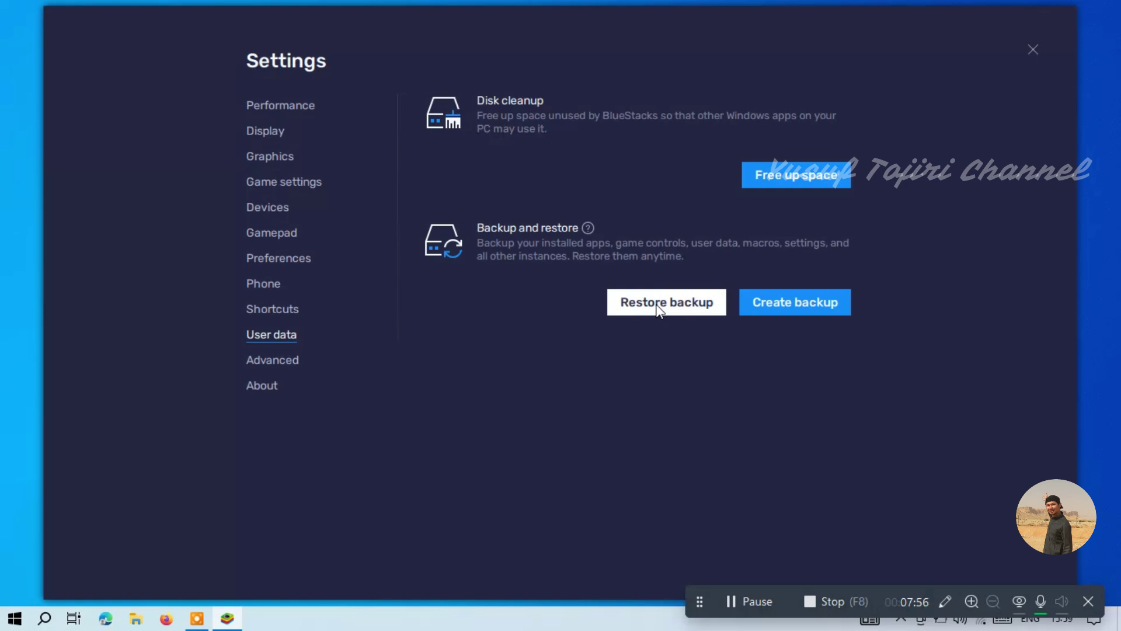
left_click(265, 390)
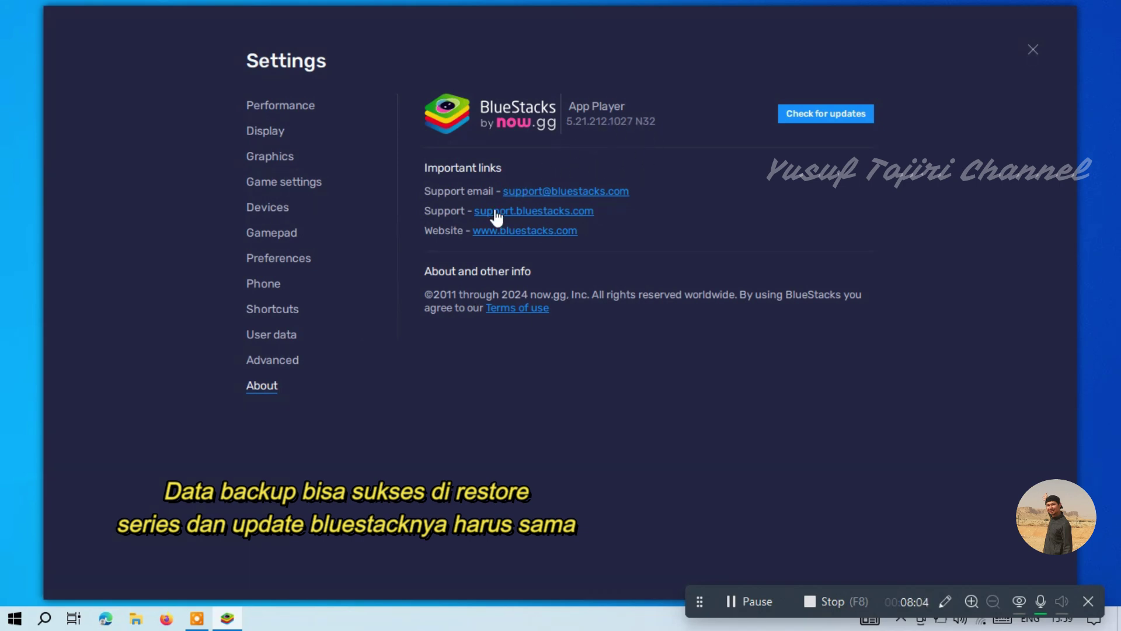
Start restoring a backup from the user data settings, proceeding without backing up the current data
left_click(279, 336)
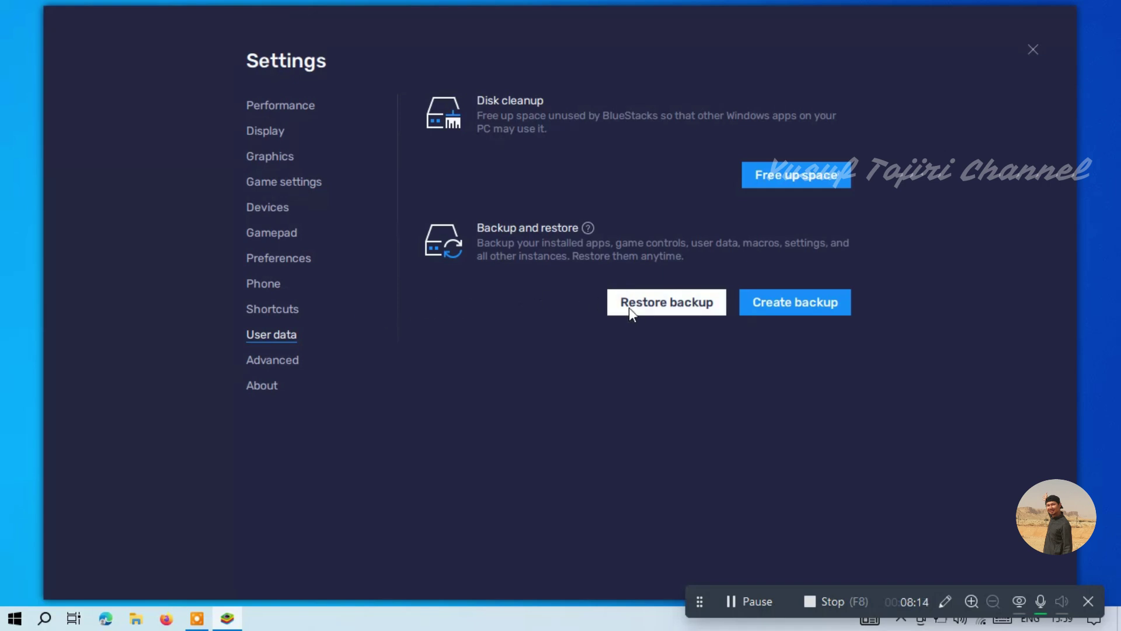
left_click(644, 313)
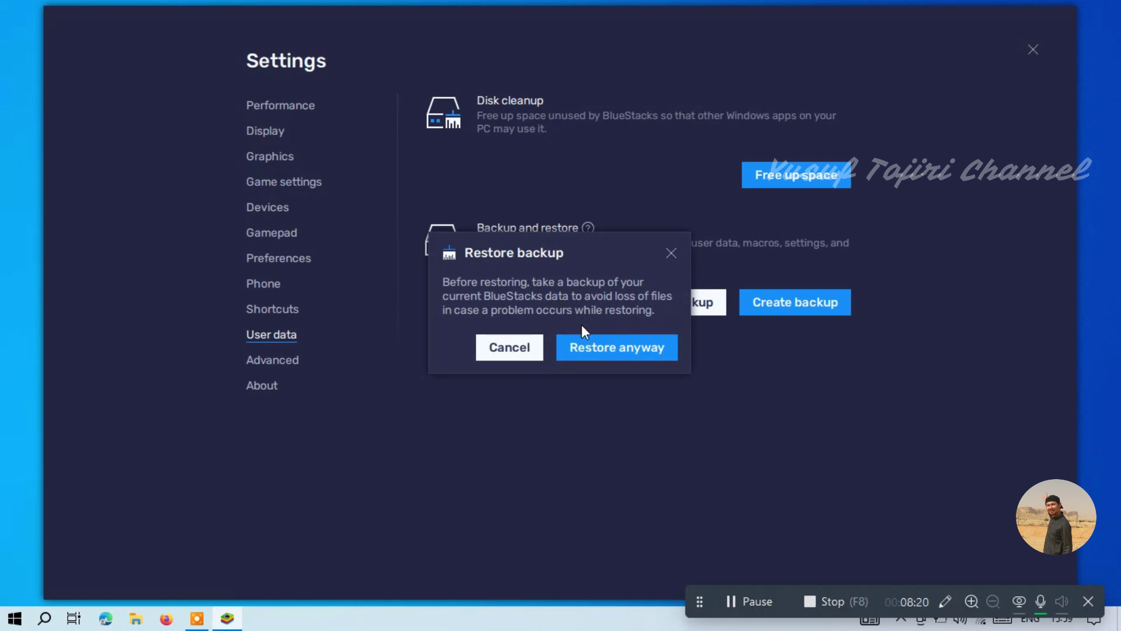
left_click(608, 348)
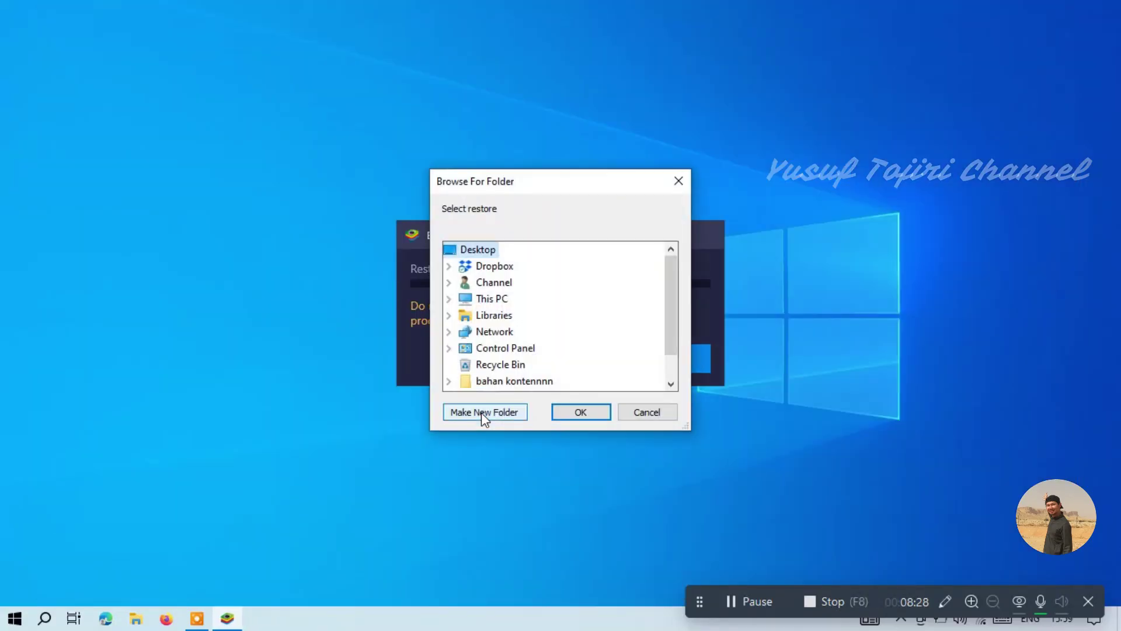
left_click(448, 282)
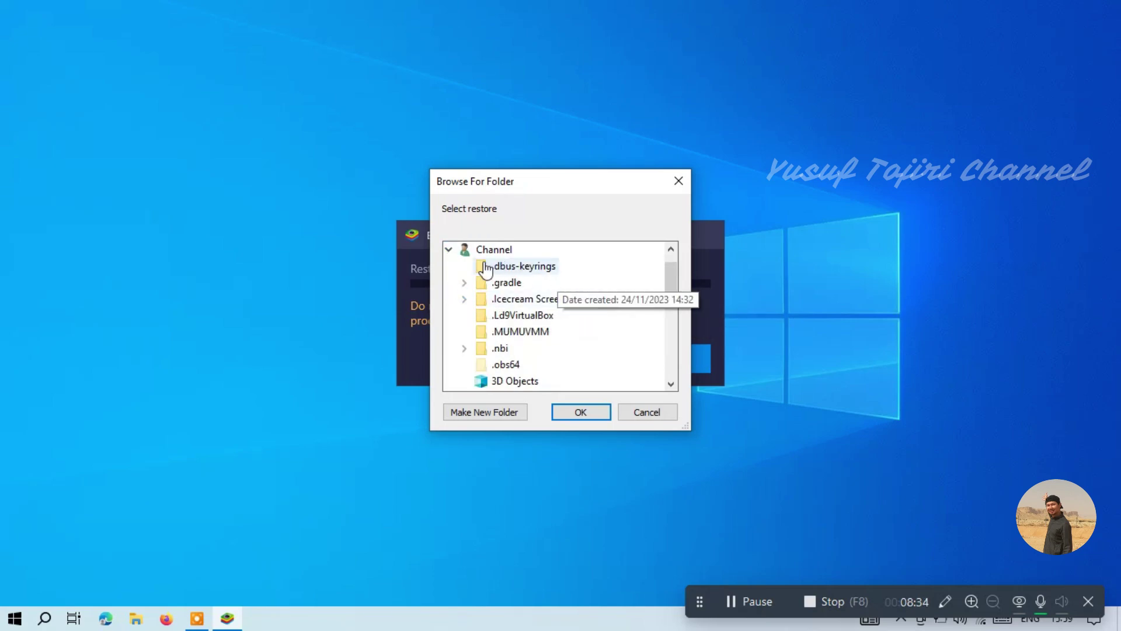
left_click(448, 250)
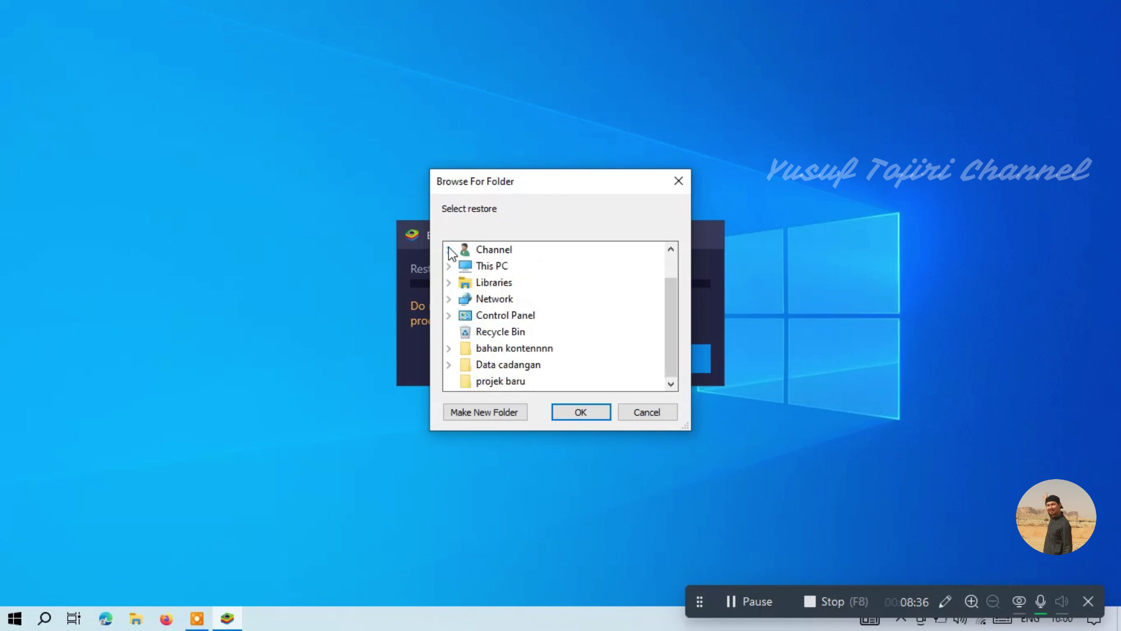
left_click(449, 283)
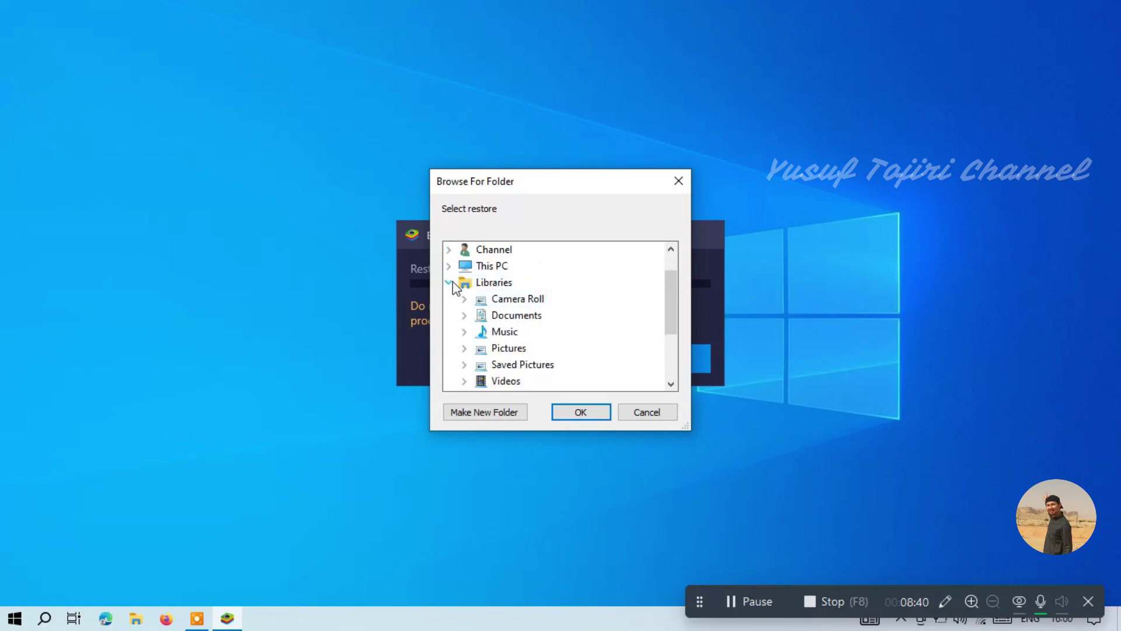
left_click(449, 283)
Restore the data from the BlueStacksBackup_276042646 folder under Downloads > Music in the Channel user folder, and relaunch BlueStacks when the restore finishes
left_click(450, 250)
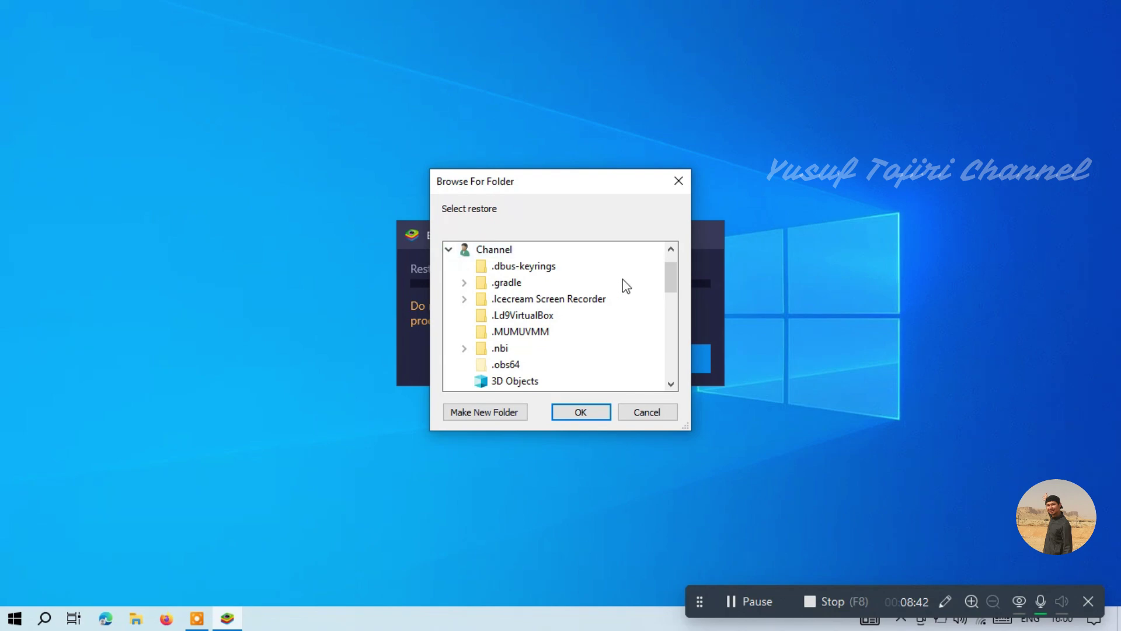
left_click_drag(671, 279, 671, 315)
left_click(518, 332)
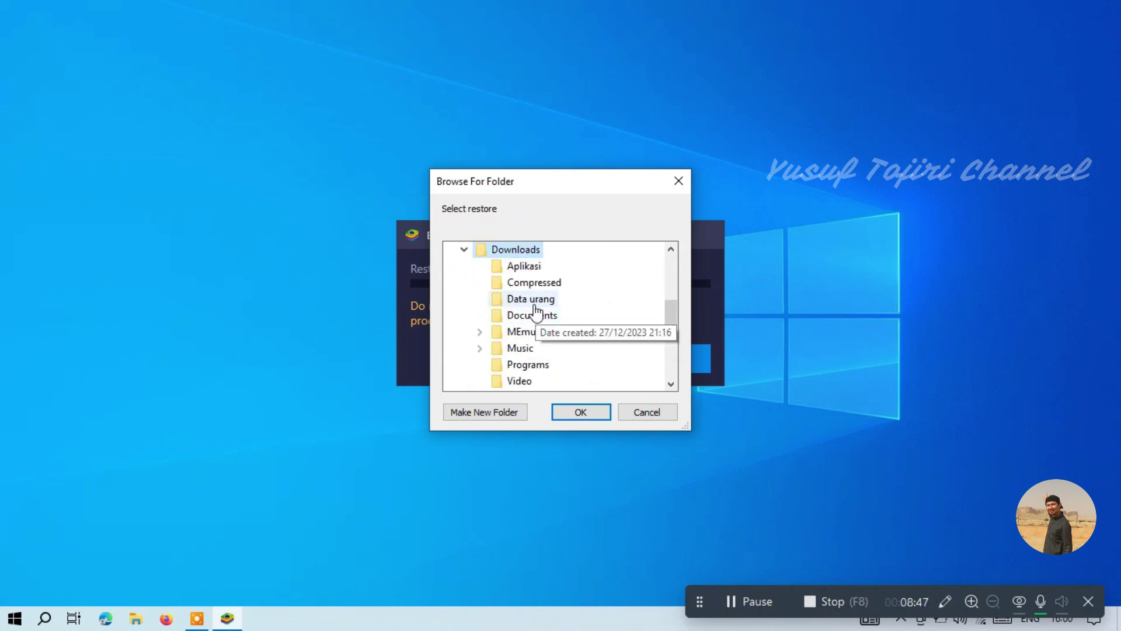
left_click(519, 348)
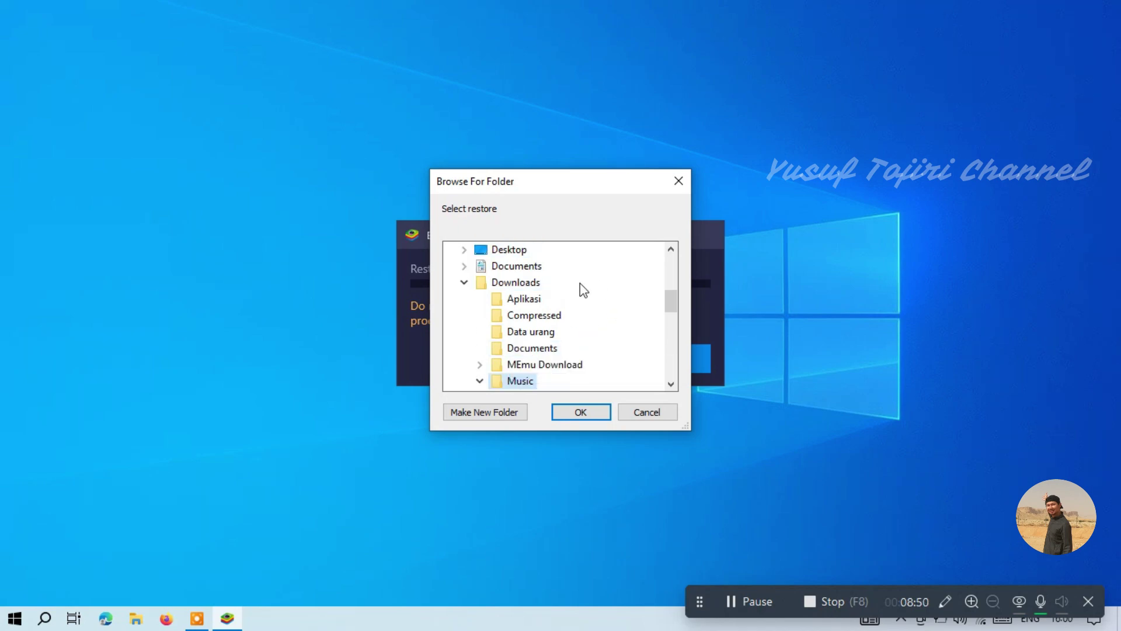
left_click_drag(666, 296, 666, 306)
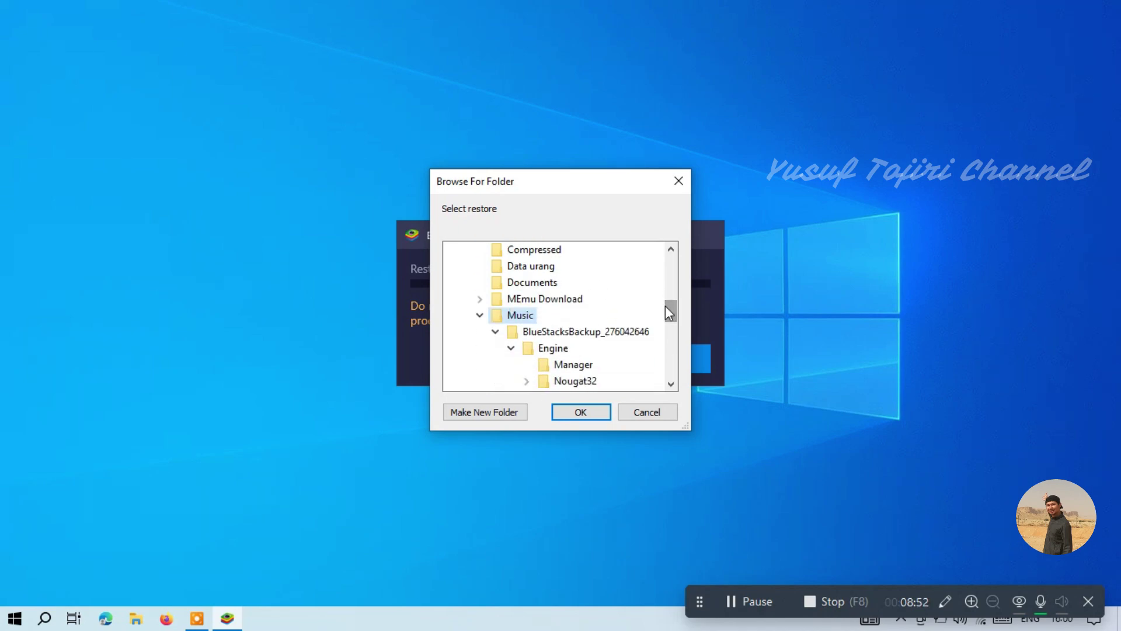
left_click(546, 332)
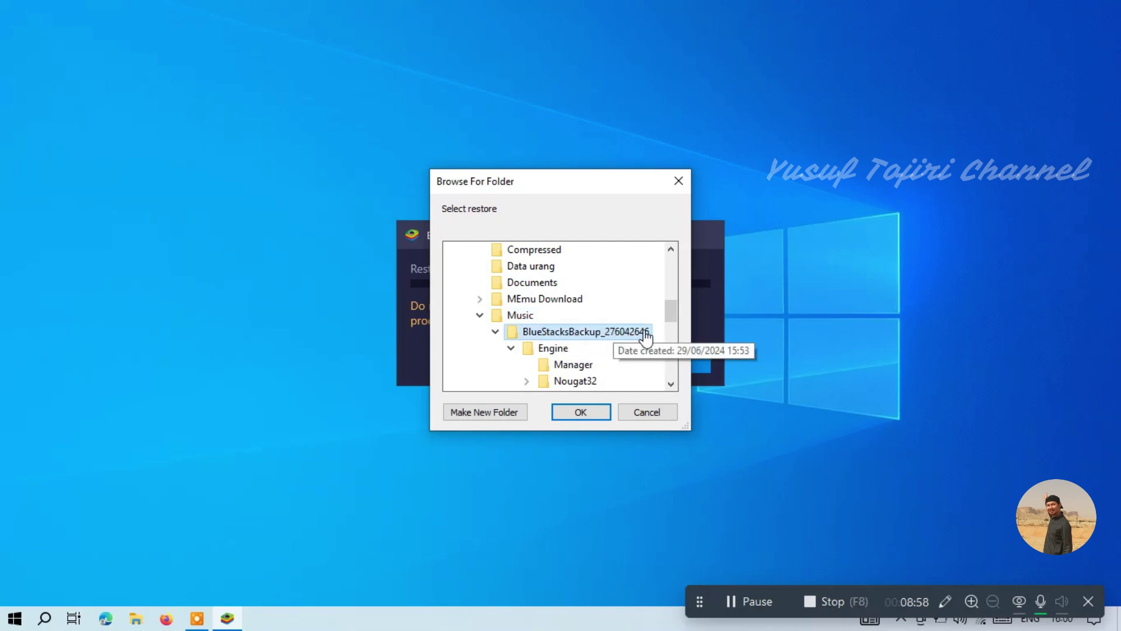
left_click(570, 412)
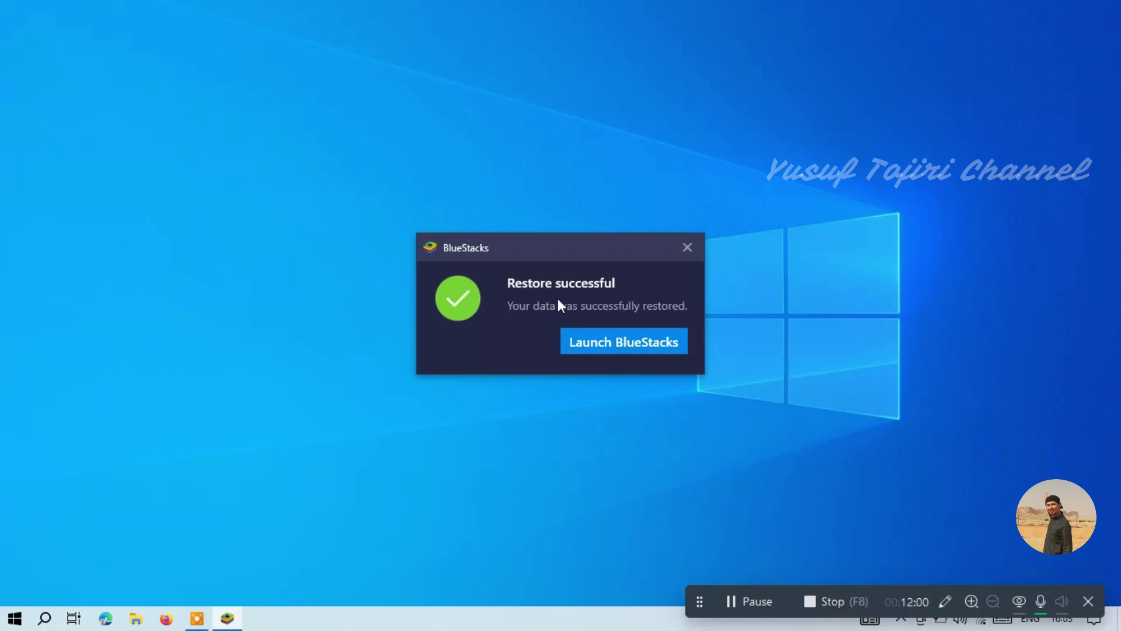
left_click(618, 345)
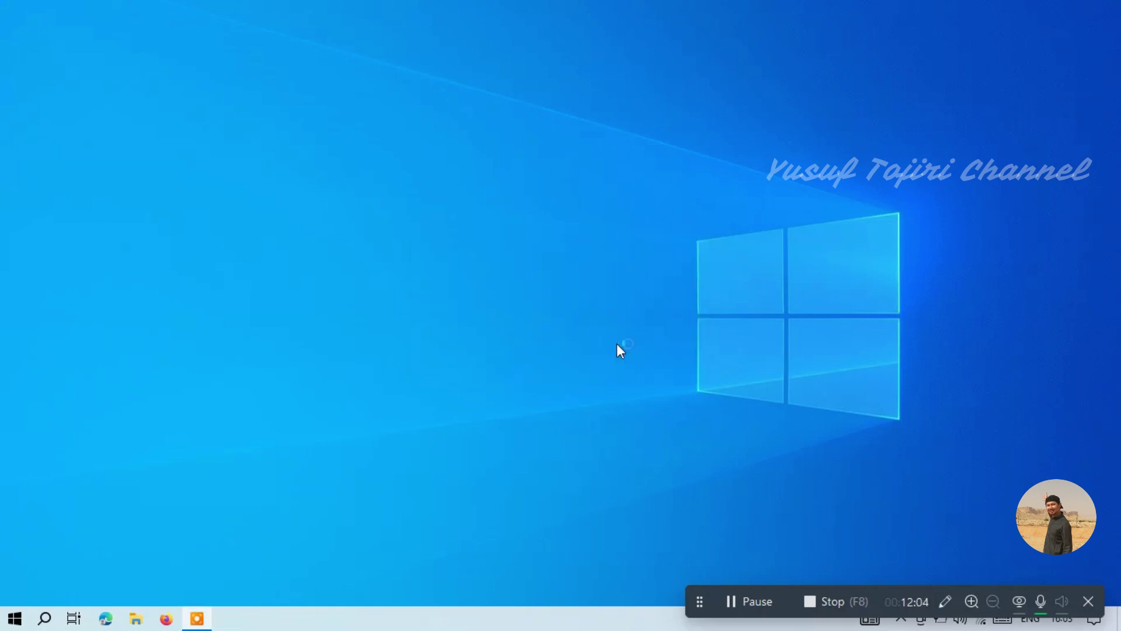